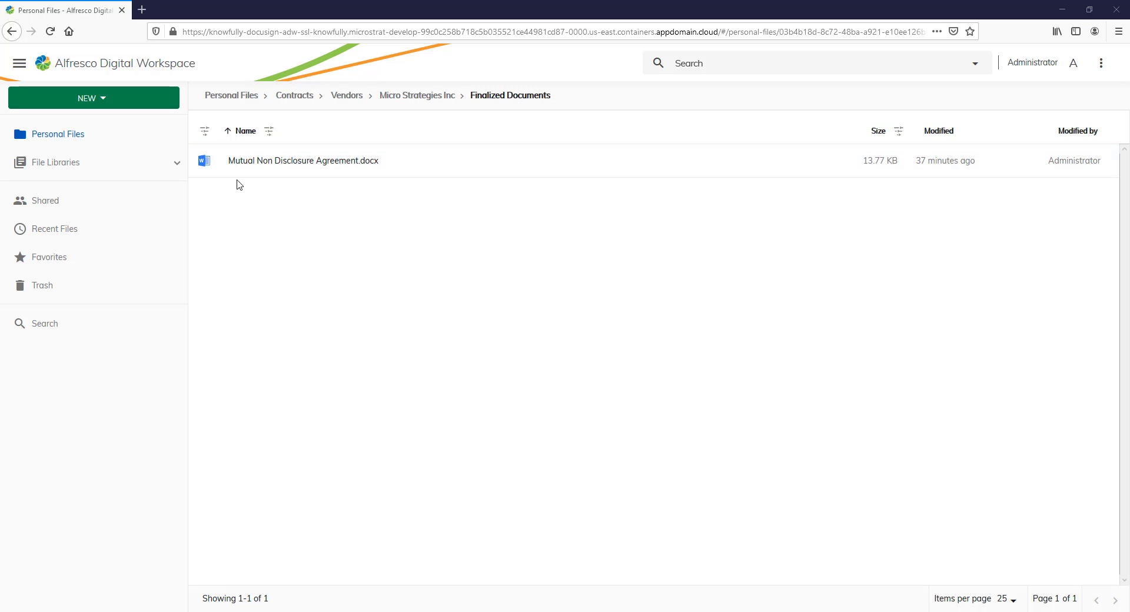
Start a signature request for Mutual Non Disclosure Agreement.docx and enter recipient 1's full name and e-mail
right_click(308, 164)
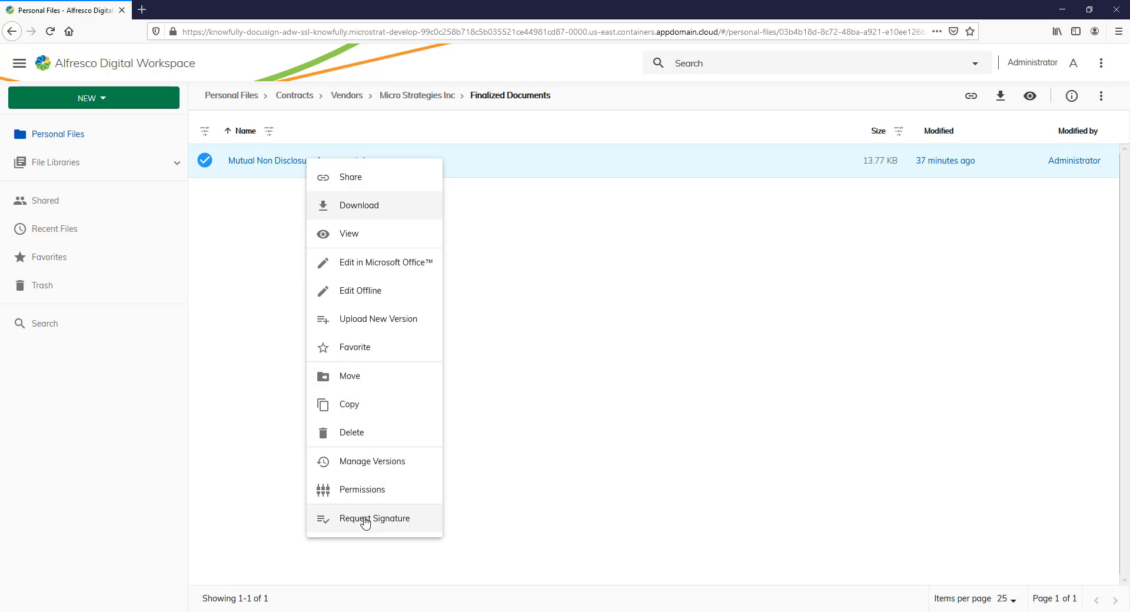
click(365, 518)
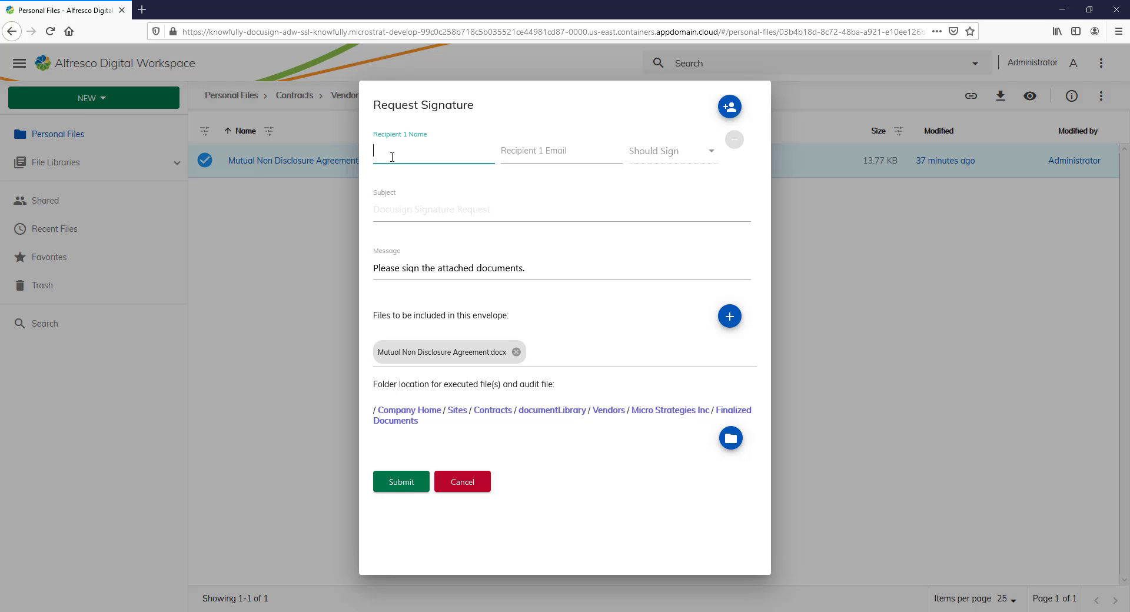
click(505, 157)
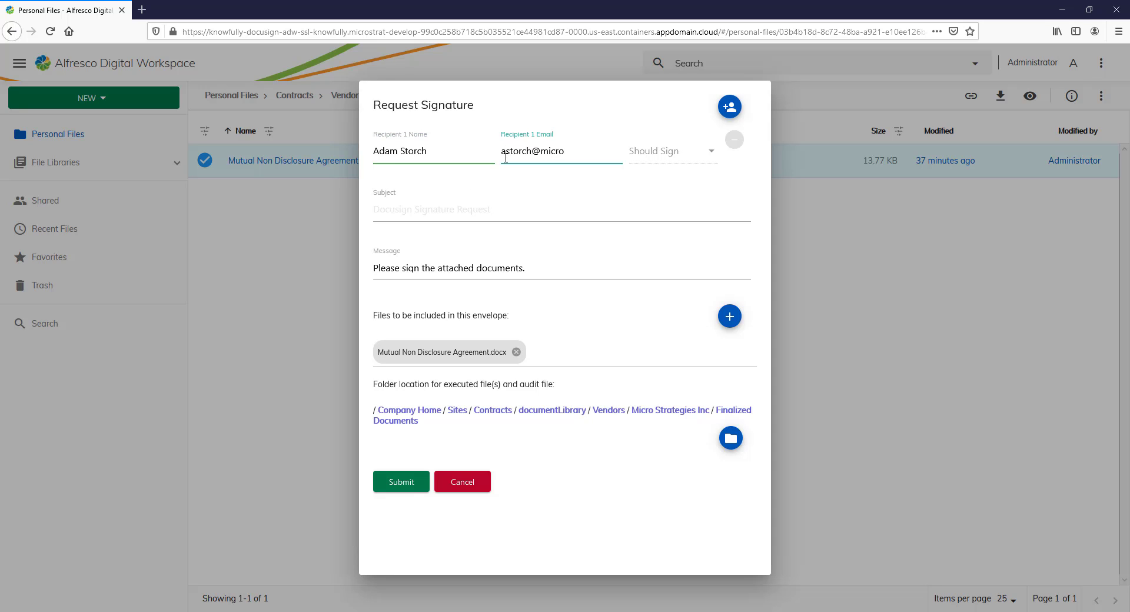
Add a second recipient with their full name and e-mail, set to Should Sign
click(728, 109)
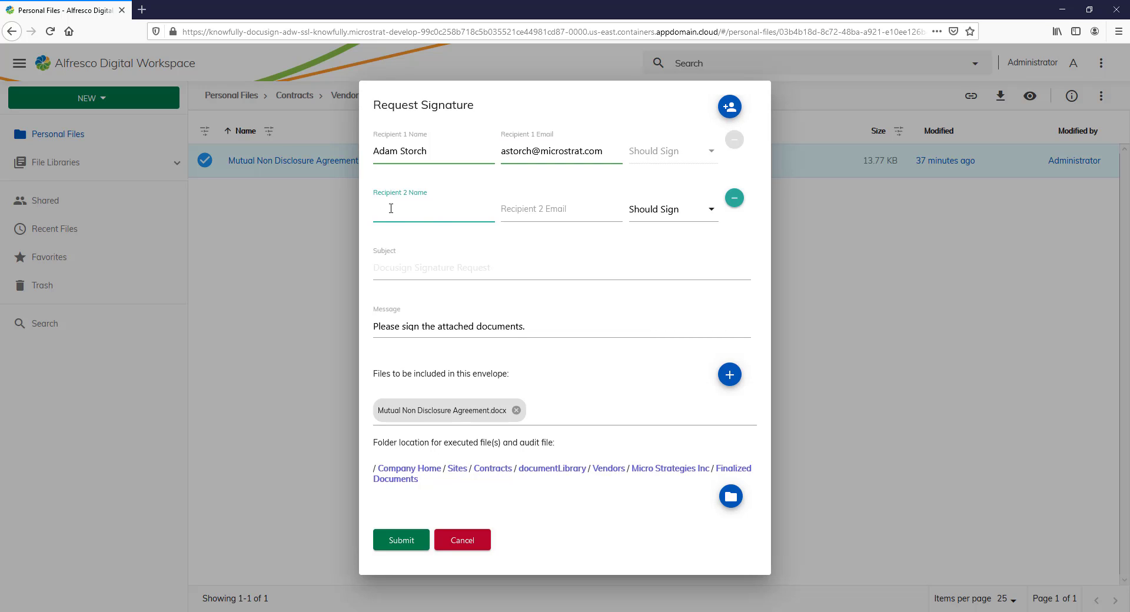
key(Tab)
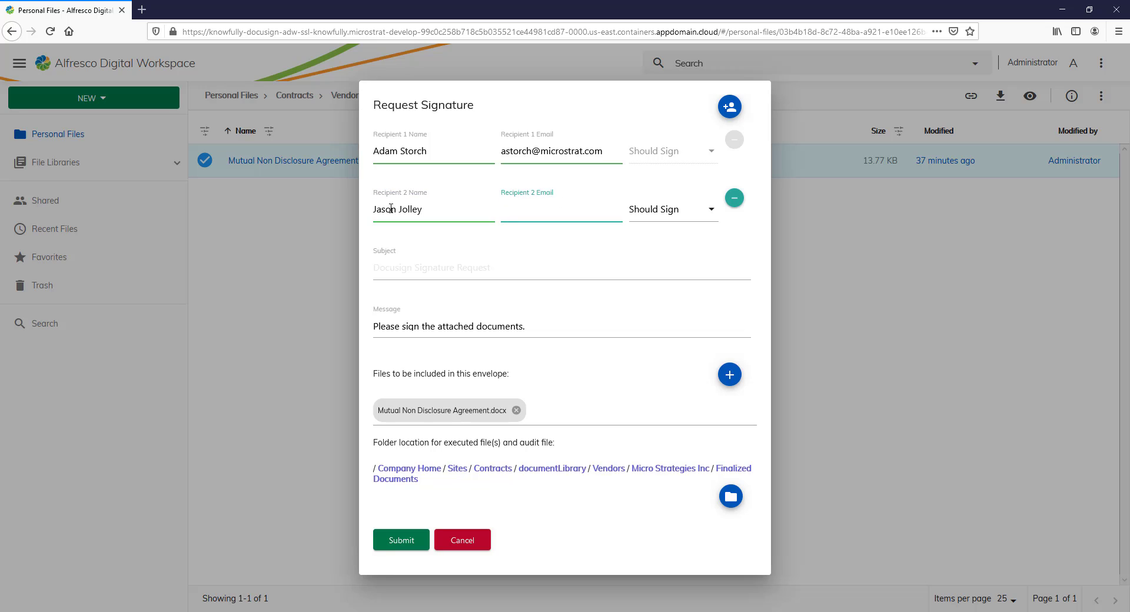
click(712, 211)
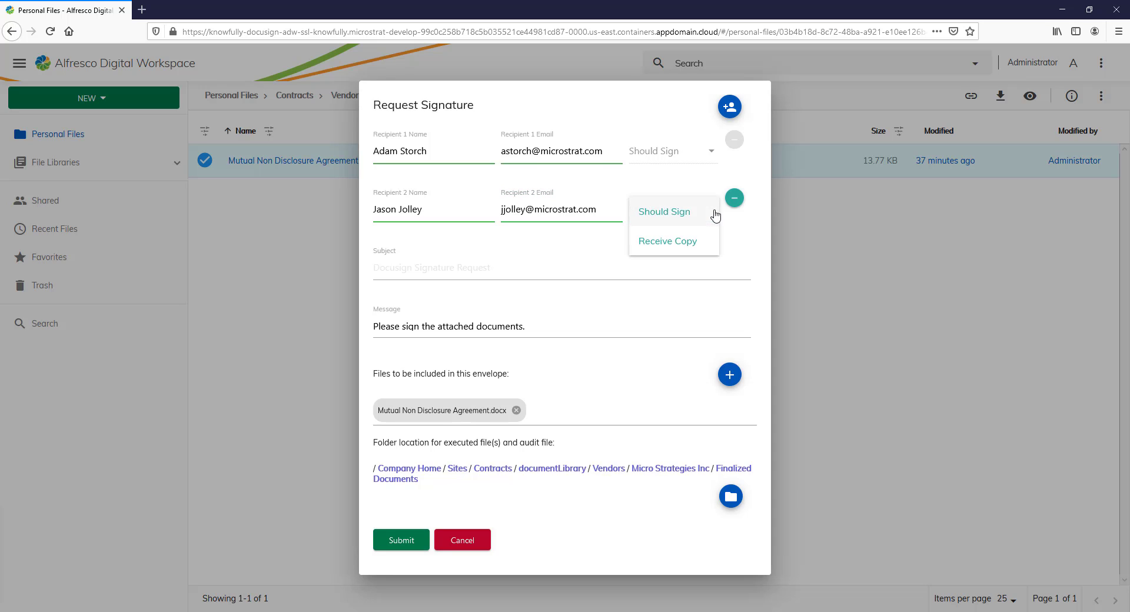
click(682, 212)
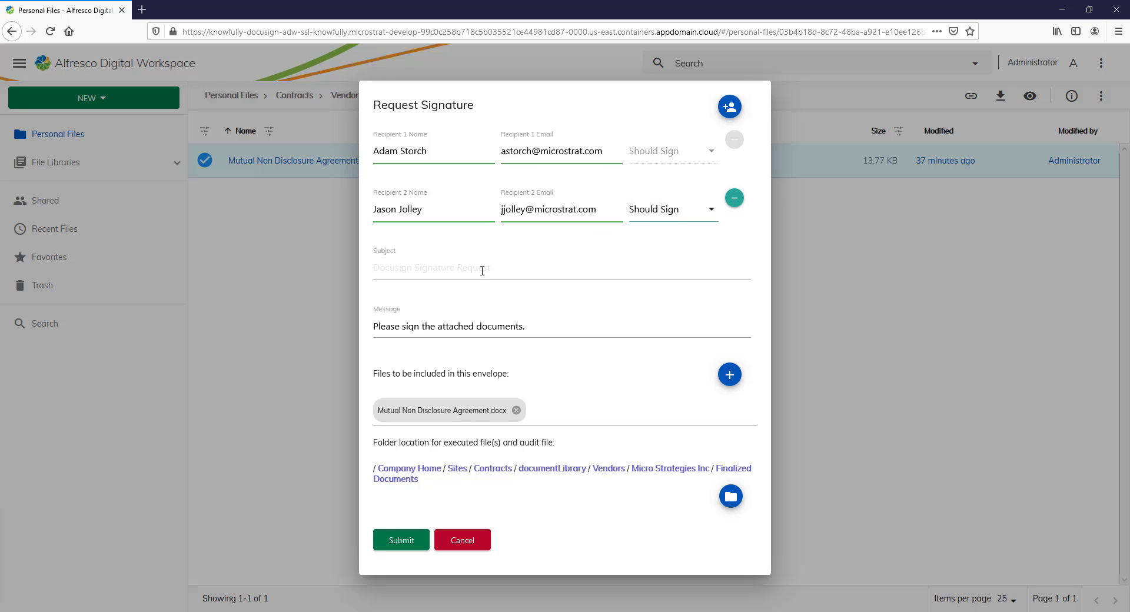
Set the subject to 'Request for signature...' and append 'Soon' to the message
click(393, 264)
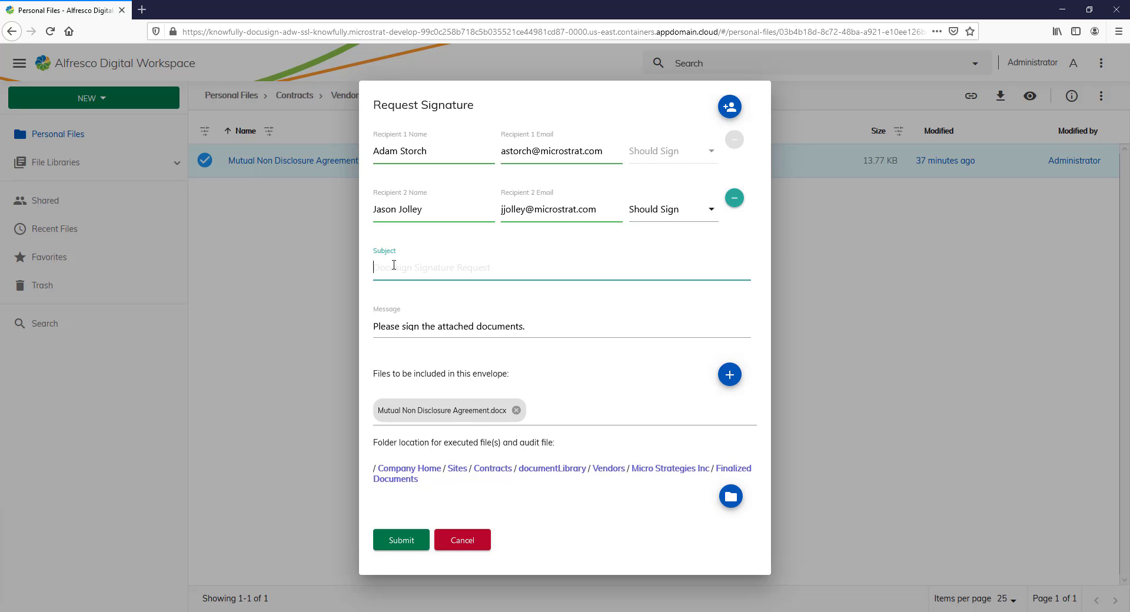
text(Request for signatre)
key(BackSpace)
key(BackSpace)
key(BackSpace)
text(ture...)
click(547, 330)
text(Soon..)
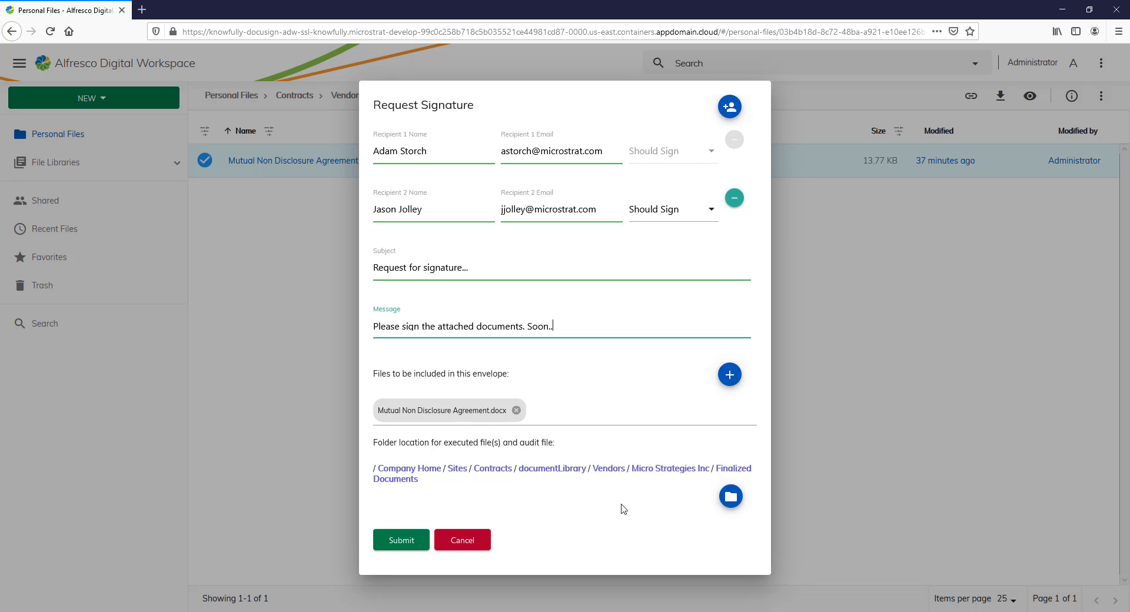
Submit the NDA signature request and review the resulting DocuSign e-mail
click(400, 545)
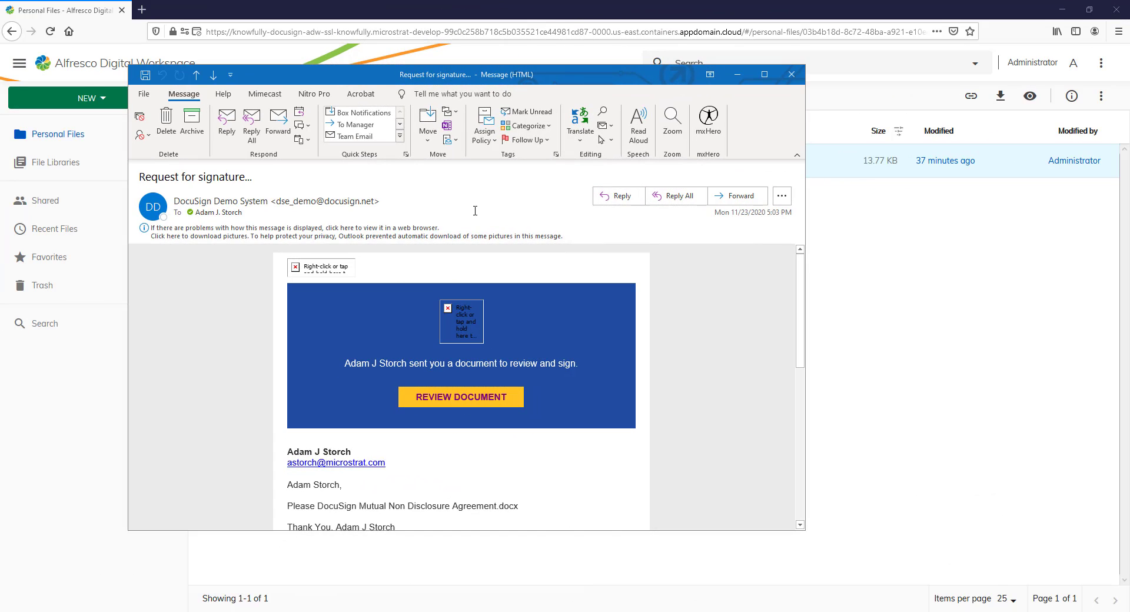
scroll(339, 317, down, 5)
scroll(339, 318, up, 5)
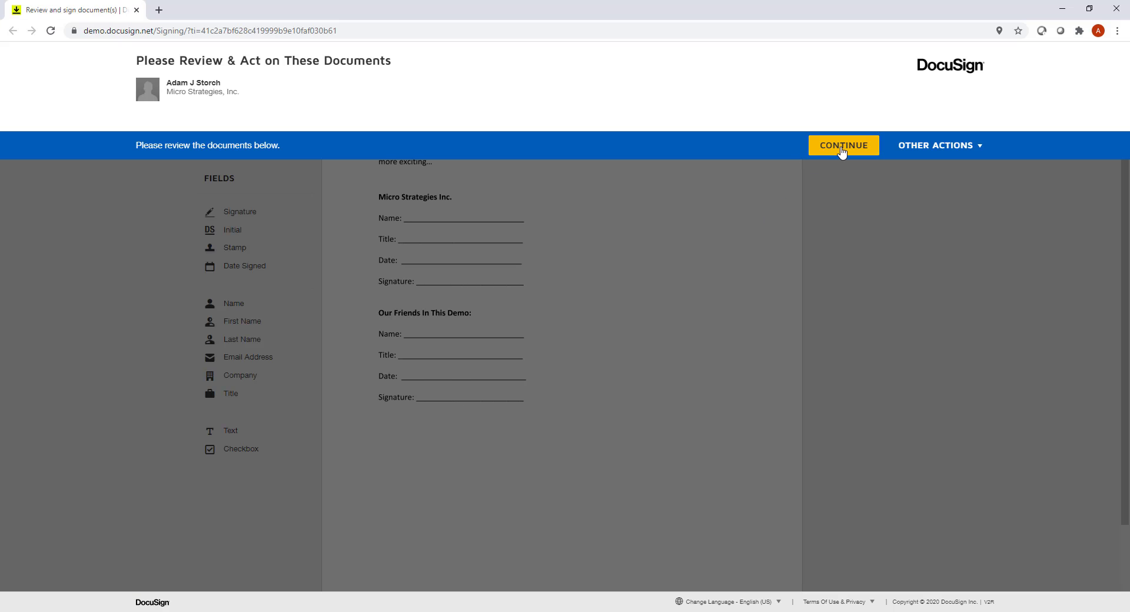
Place the signer's name on the Name line and title 'VP Business Solutions' on the Title line
click(841, 148)
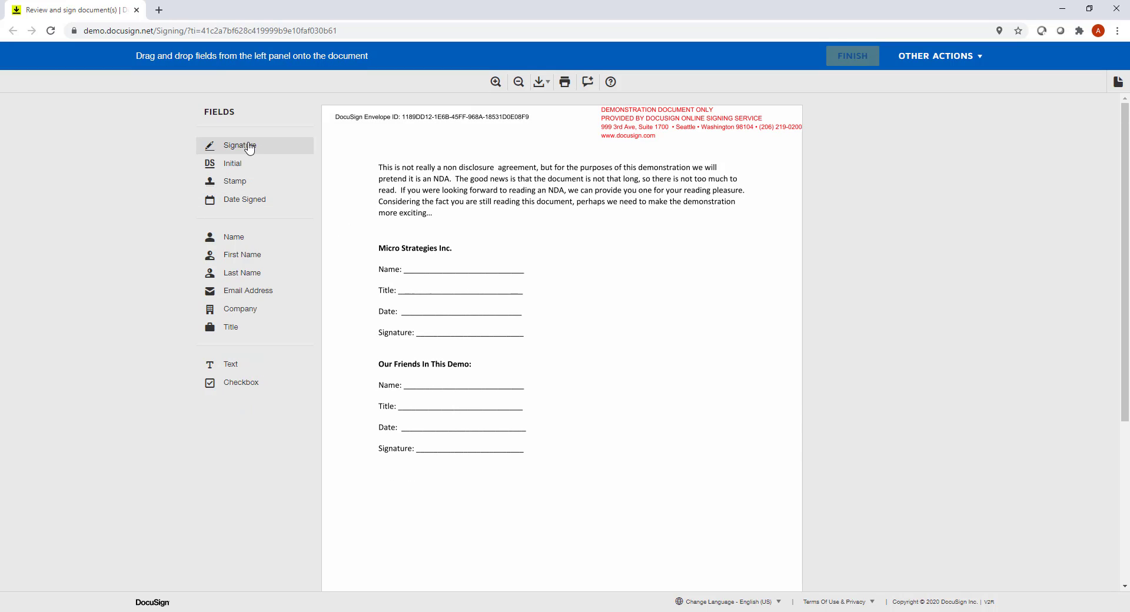
drag(234, 237, 448, 263)
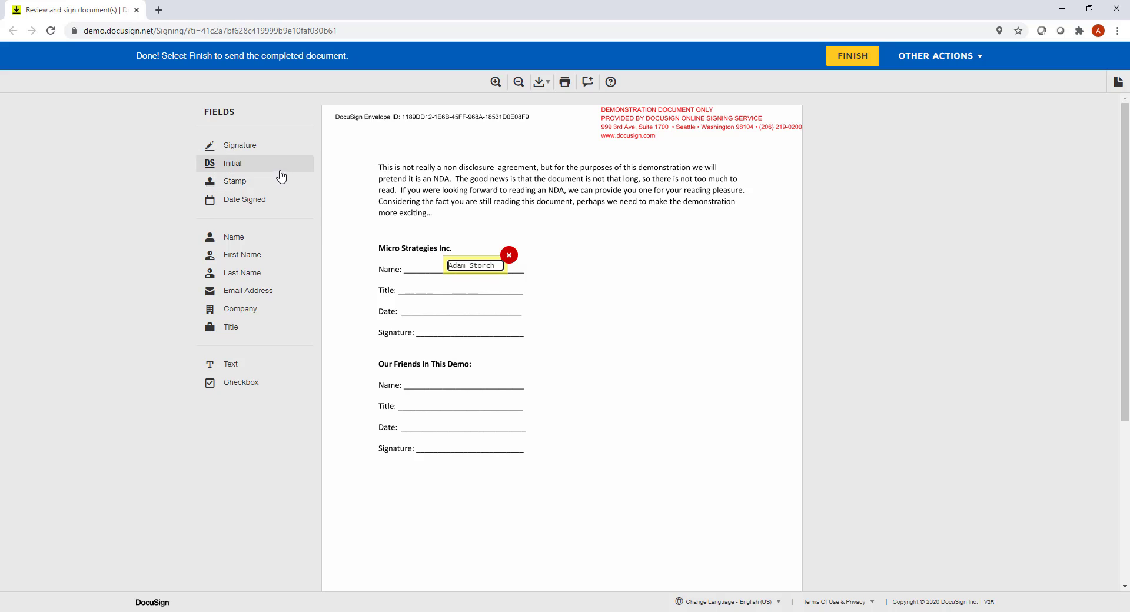
drag(231, 328, 431, 277)
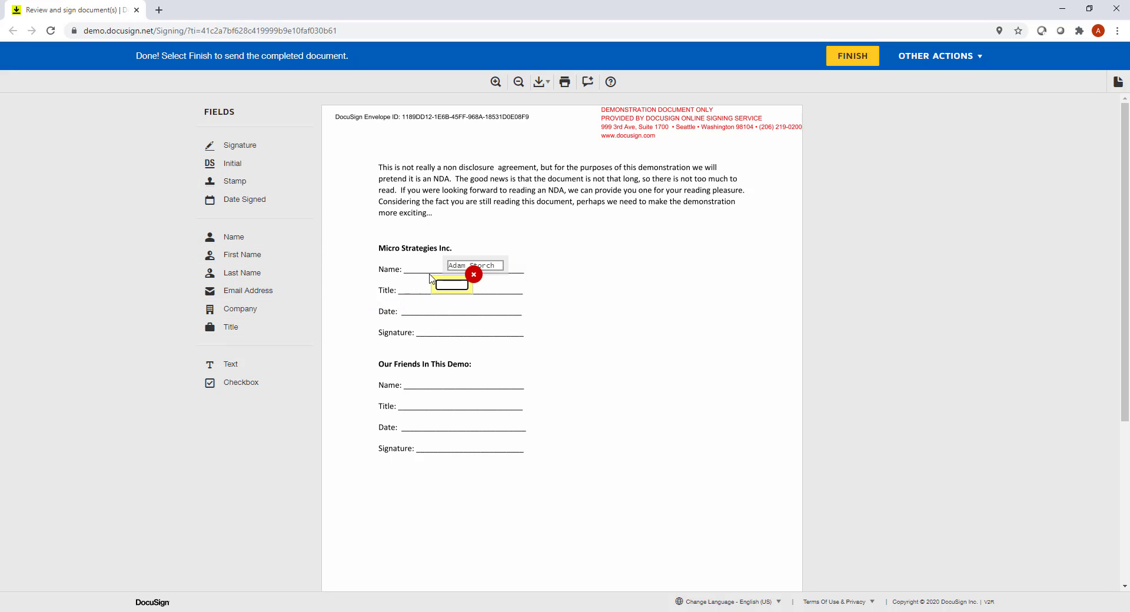
text(VP Business Solutions)
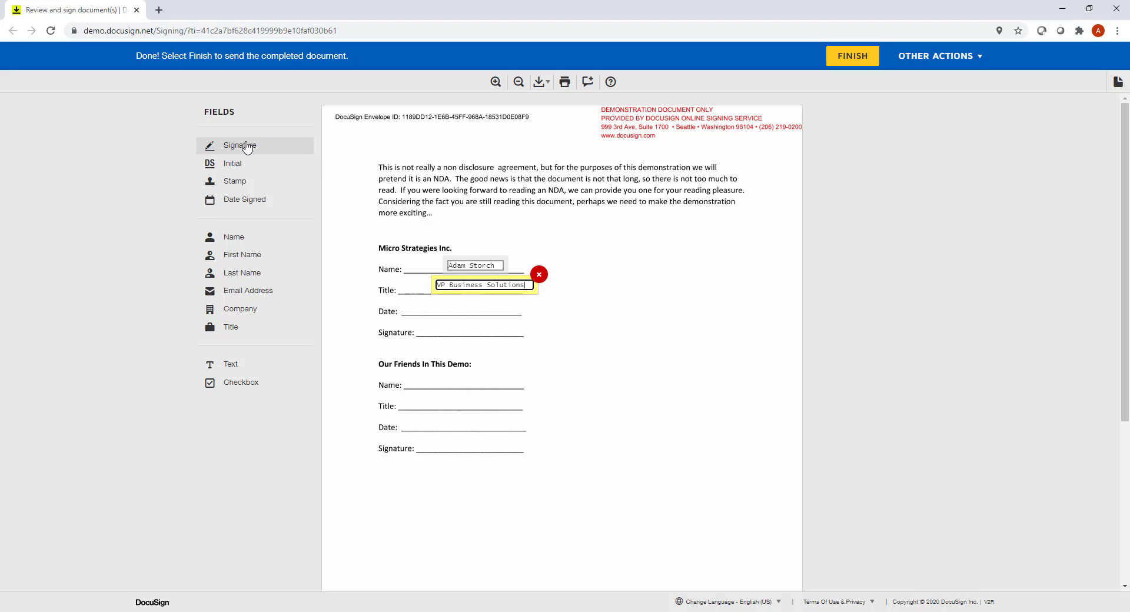
Add the signing date and signature, then finish signing without logging in to DocuSign
drag(244, 199, 434, 300)
drag(251, 146, 429, 319)
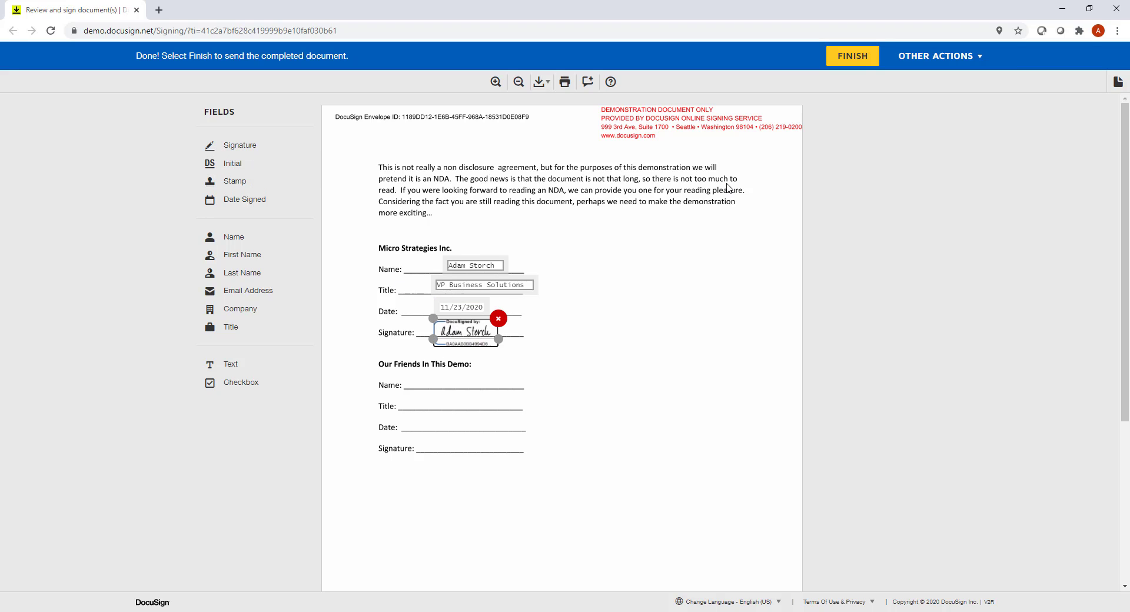
click(853, 57)
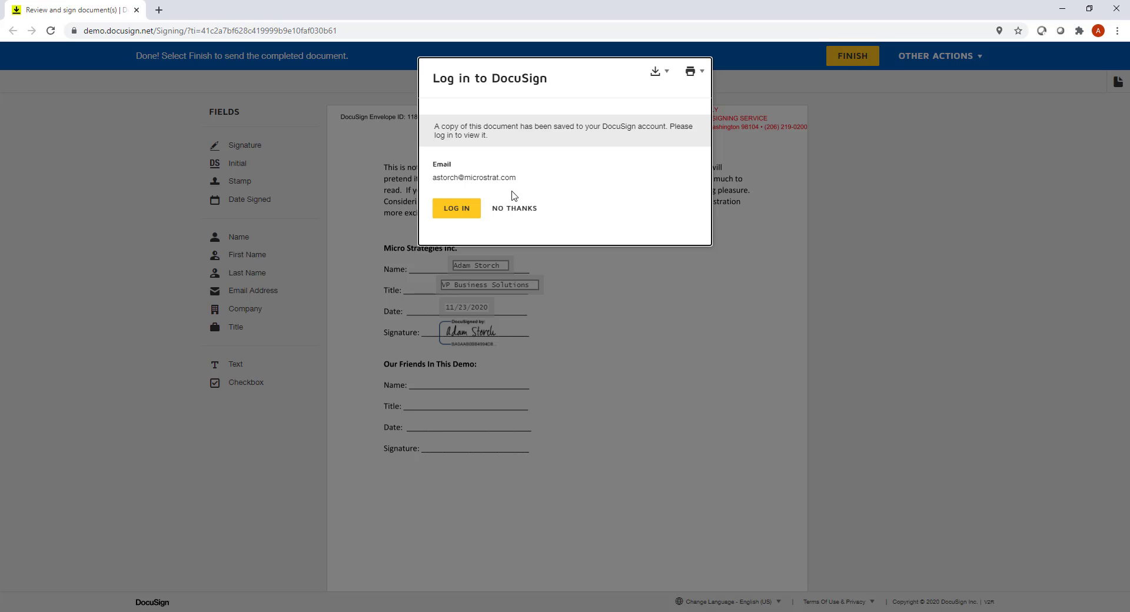
click(510, 212)
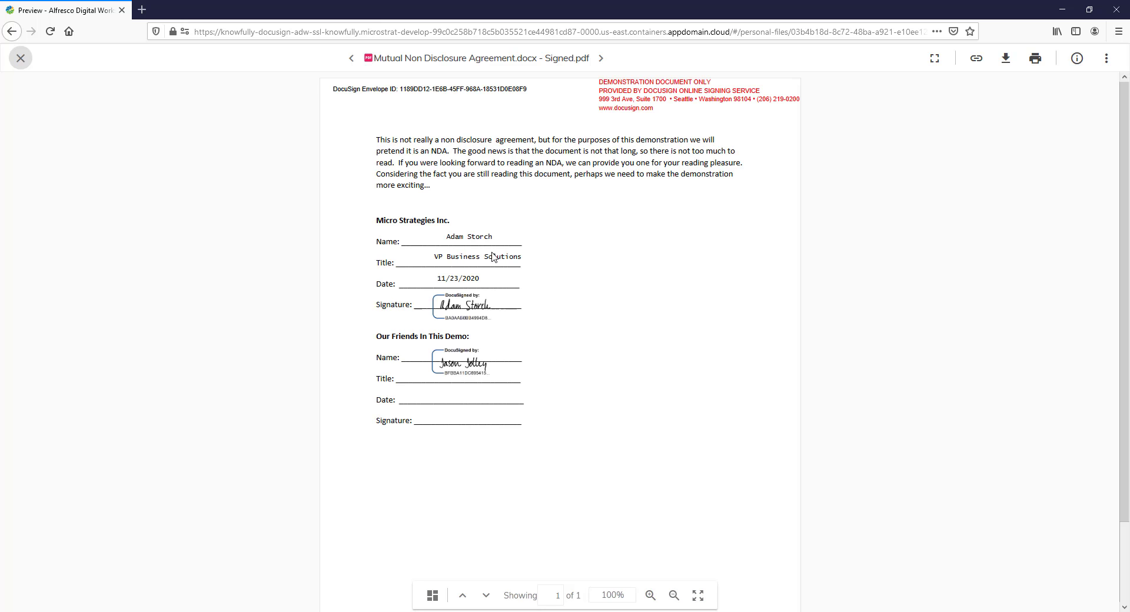
Close the signed PDF preview and scroll the file list to the Certificate Of Completion
click(19, 58)
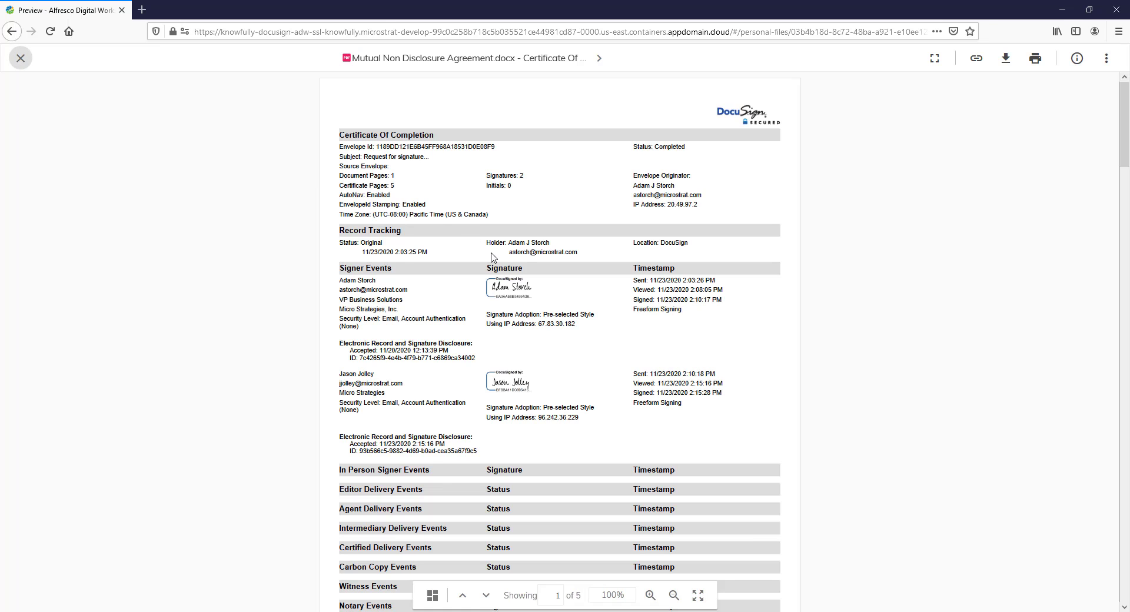
scroll(493, 257, down, 3)
scroll(493, 257, down, 4)
scroll(365, 228, up, 7)
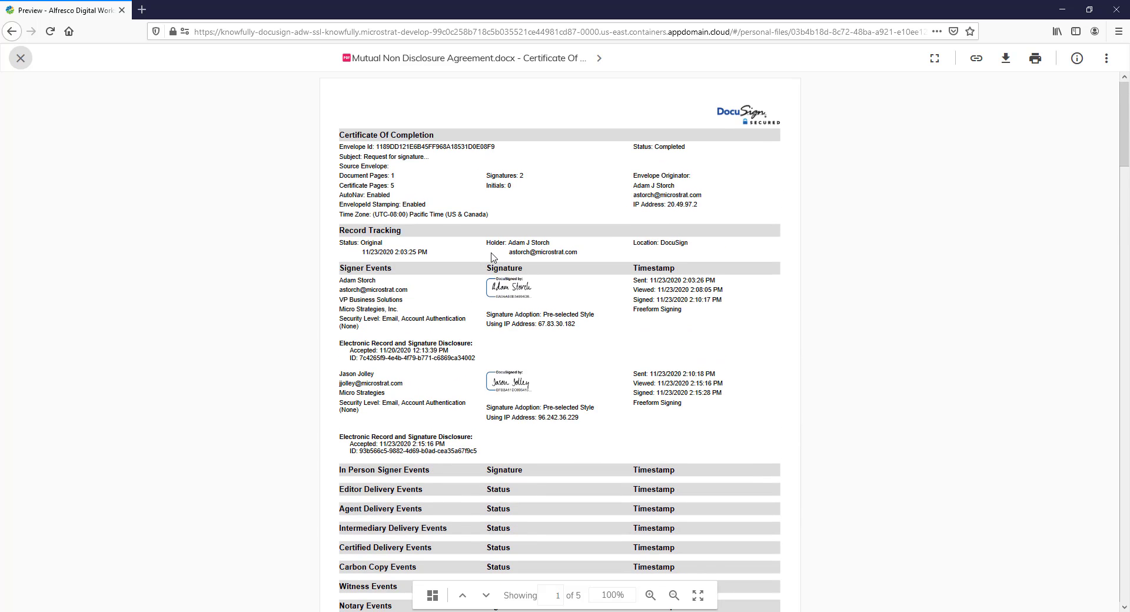